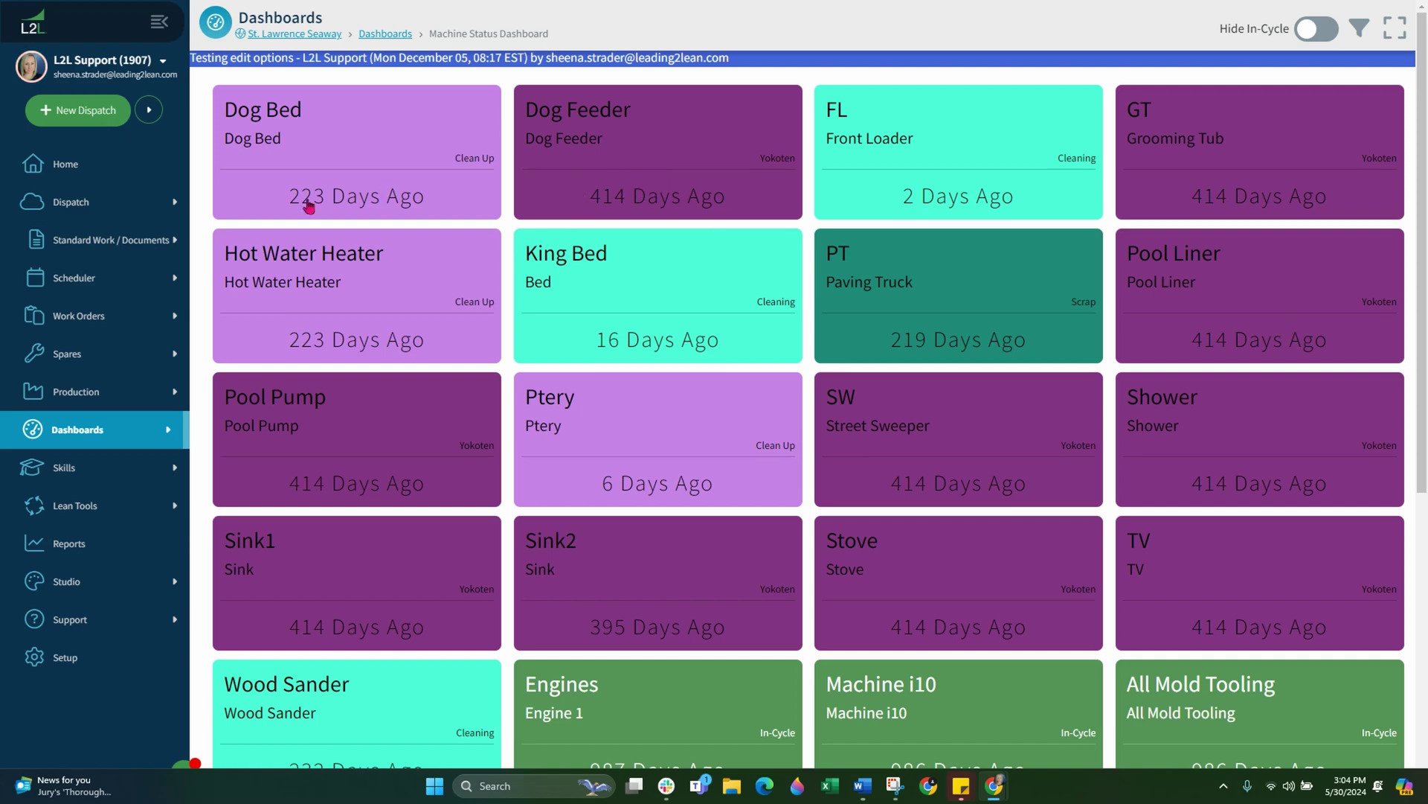
Step: Expand Standard Work / Documents in the left sidebar of the Machine Status Dashboard
click(141, 248)
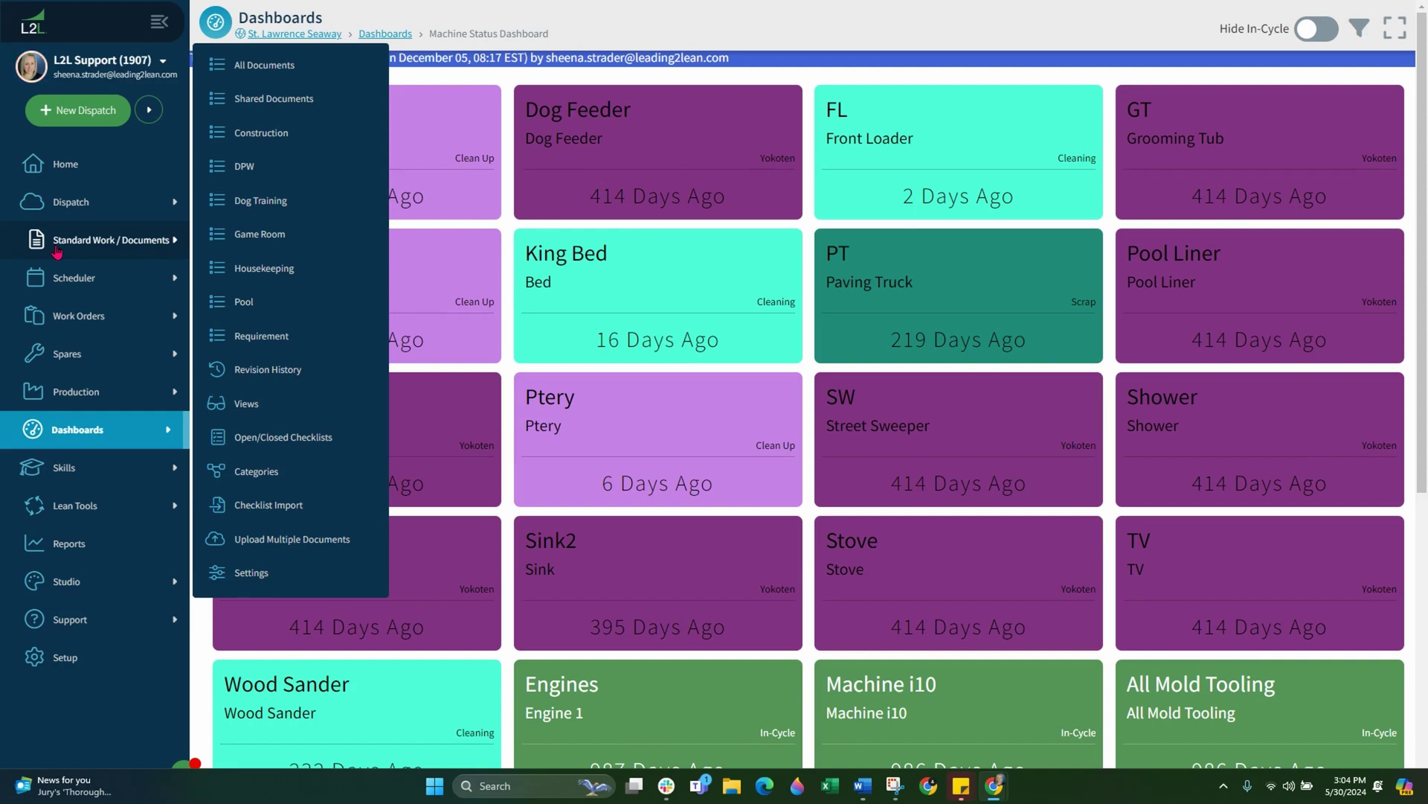
Step: Show All Documents, the 41-document Standard Work / Documents list for St. Lawrence Seaway
click(353, 75)
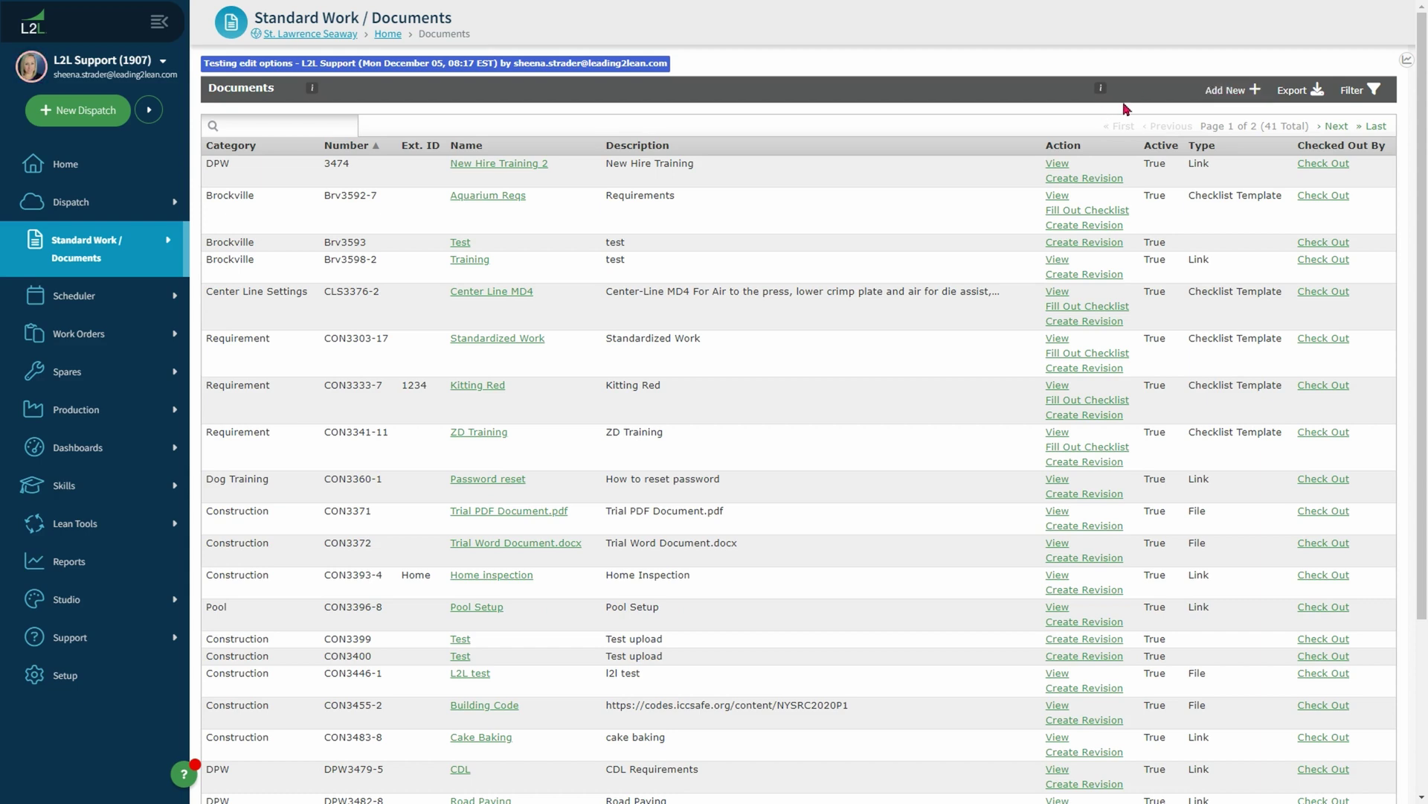
Step: Open the Aquarium Reqs document, view its checklist template, and start editing it
click(480, 197)
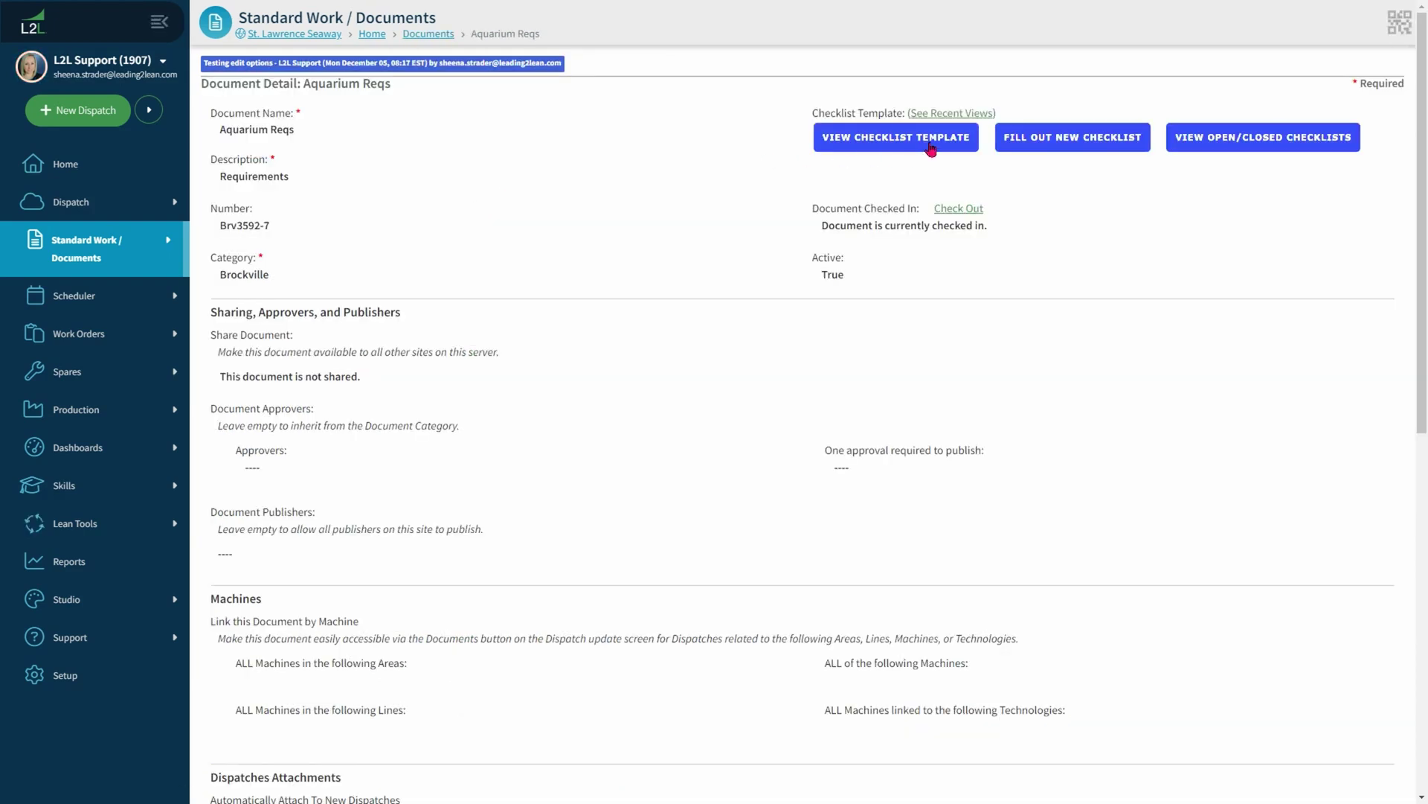
click(931, 147)
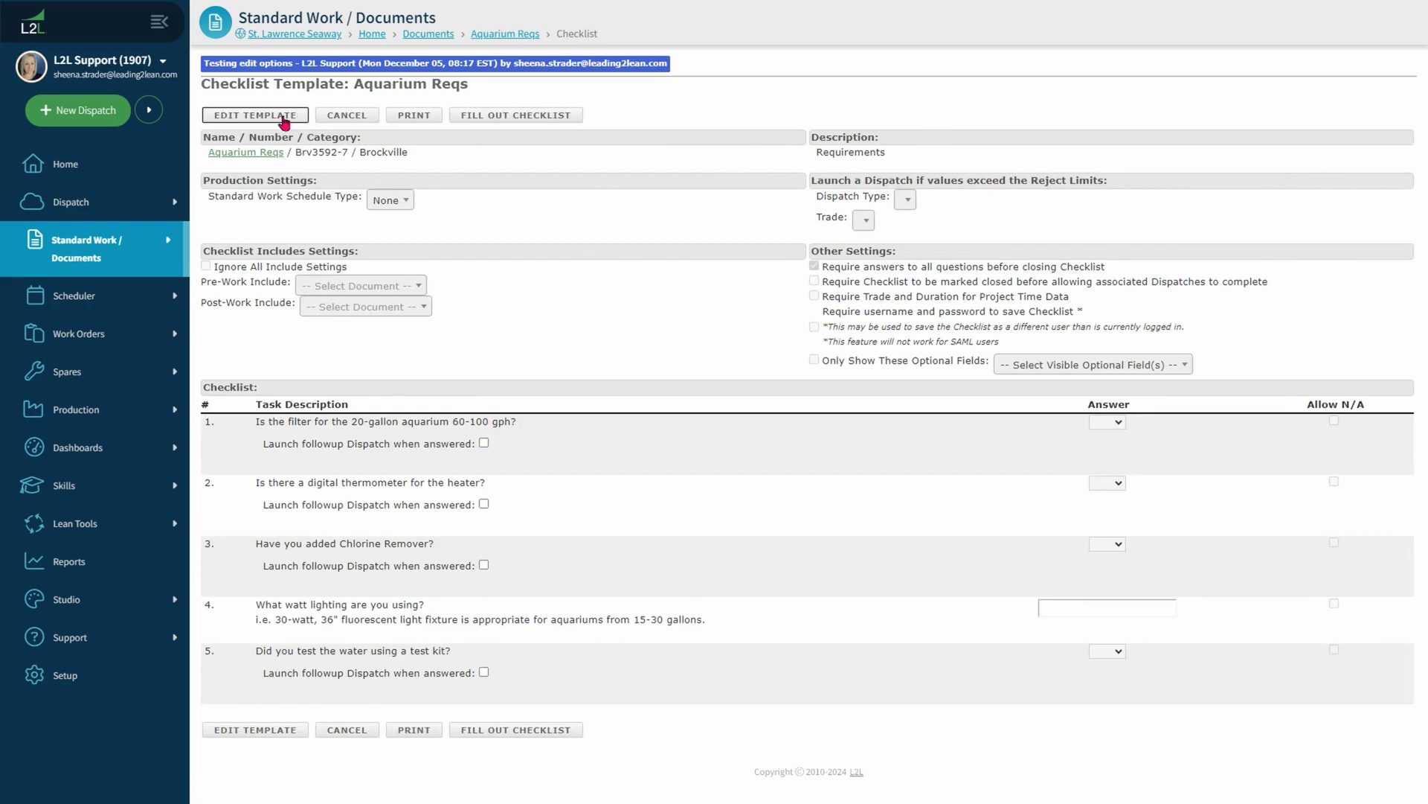
click(283, 118)
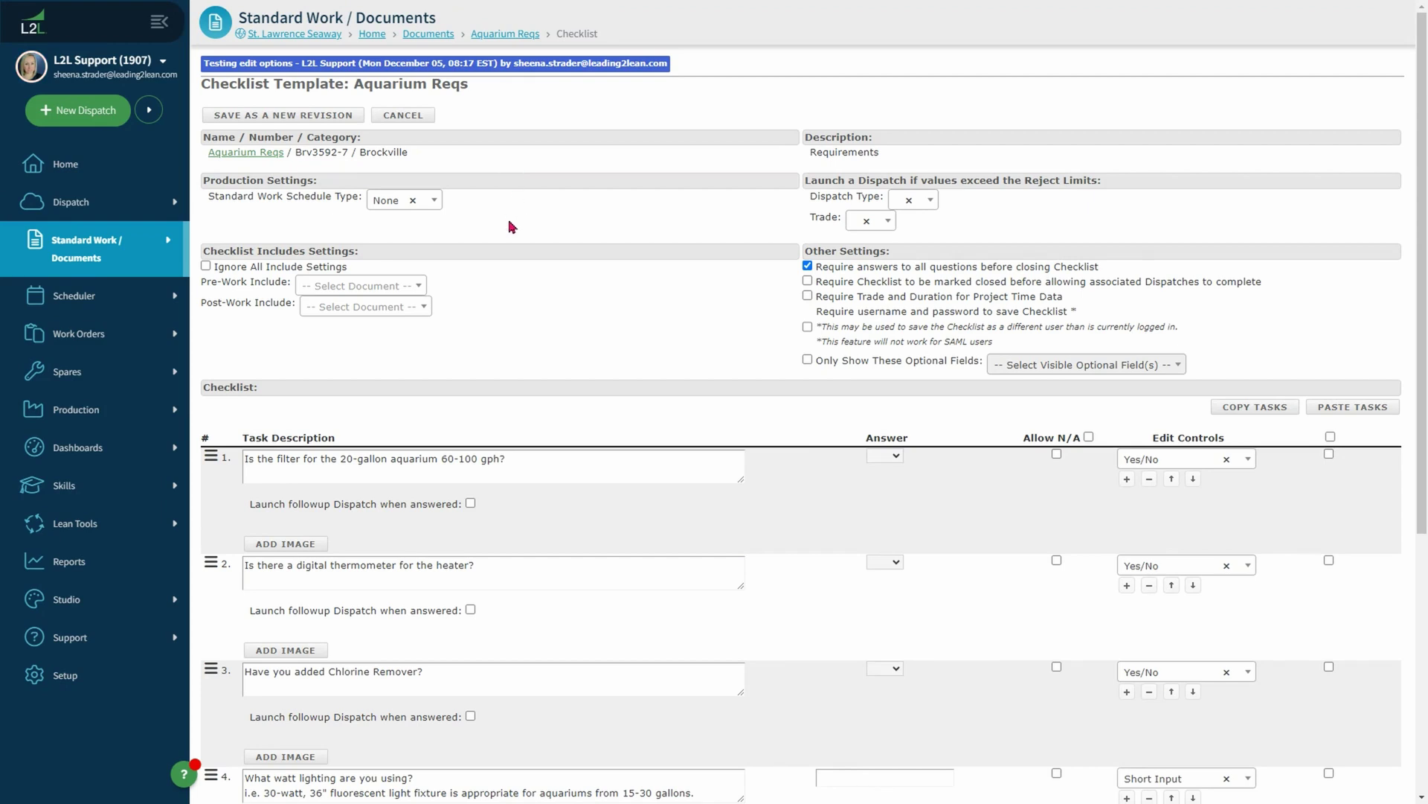
click(436, 208)
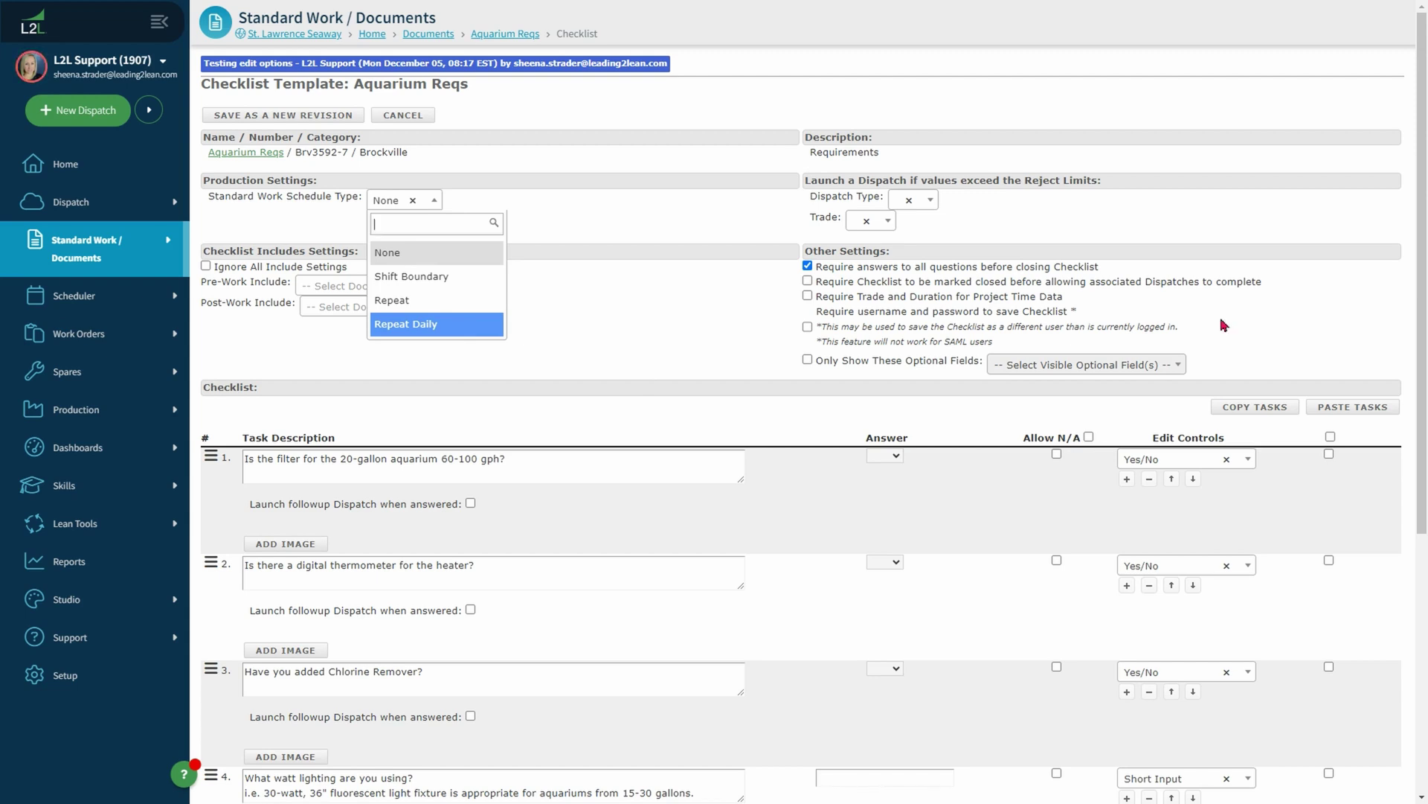
click(824, 184)
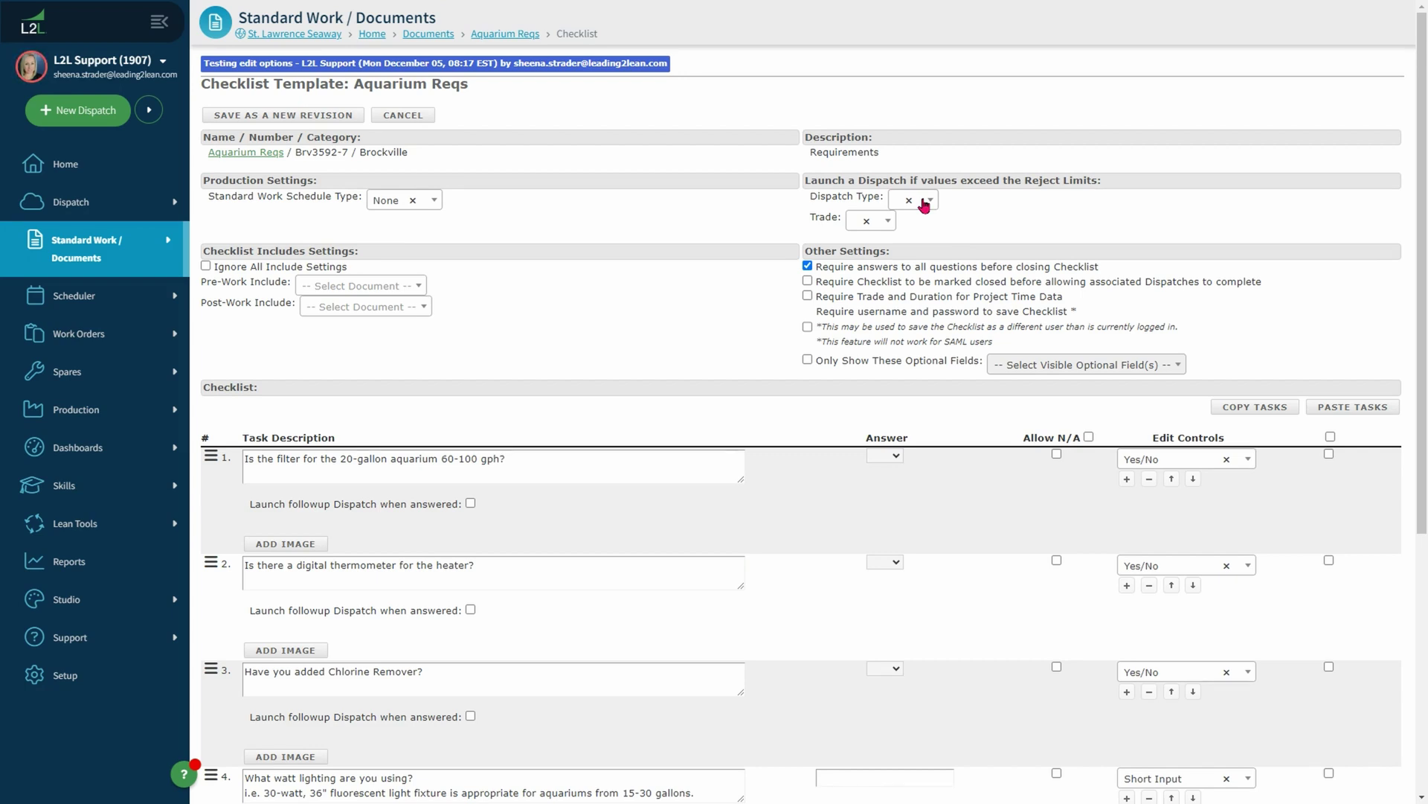
Step: Set the template's dispatch type to Assessment and trade to Assembly
click(915, 207)
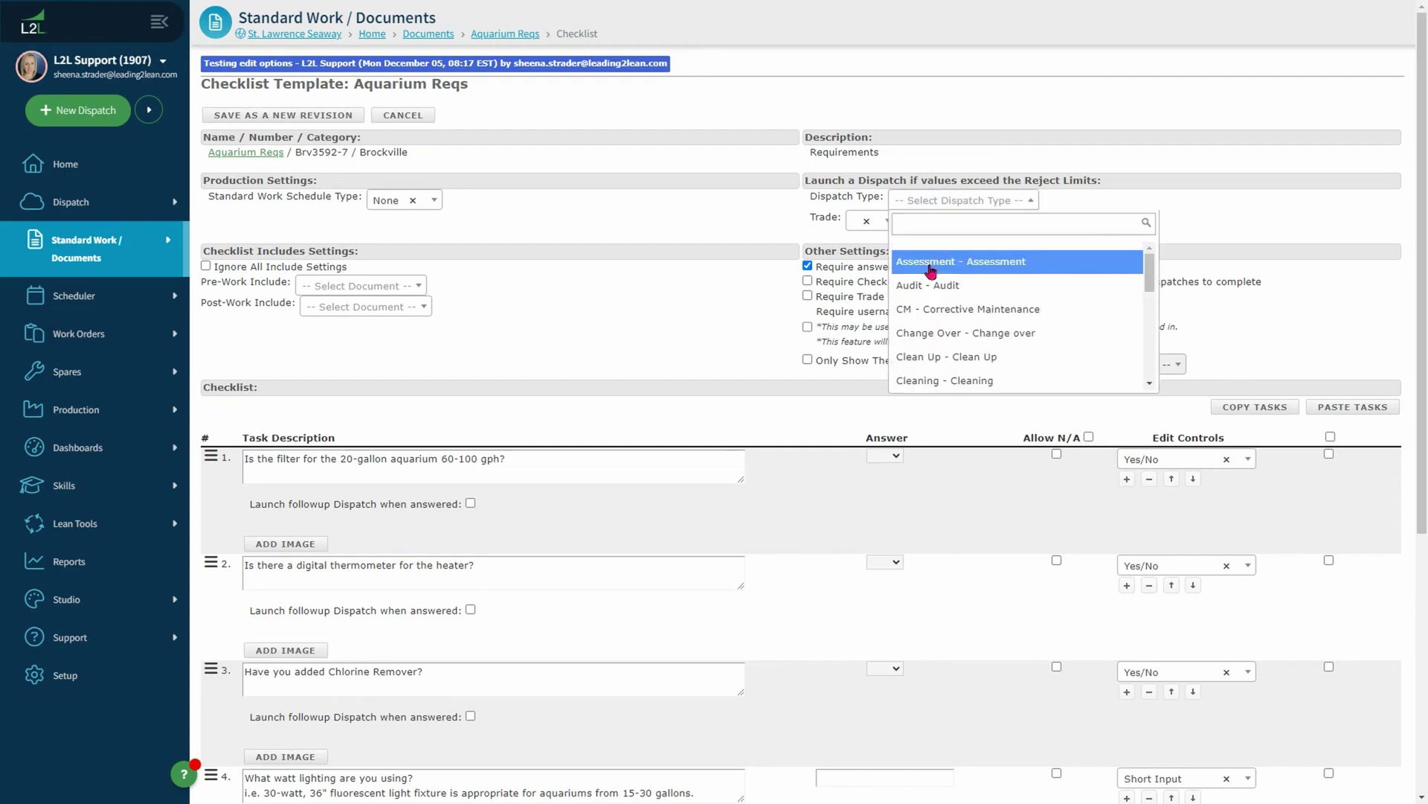
click(931, 271)
click(875, 224)
click(915, 286)
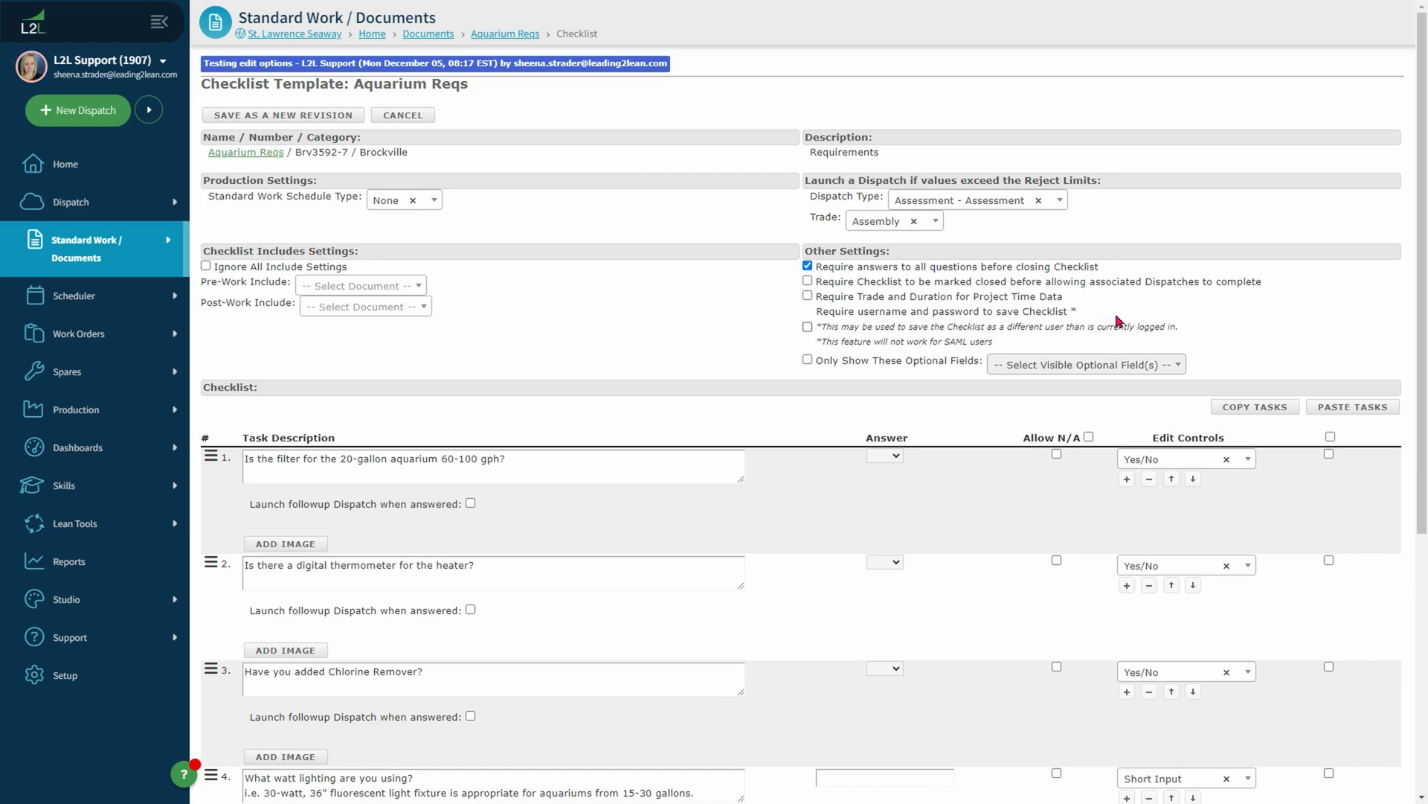
Step: Leave Only Show These Optional Fields switched off after trying it on
click(808, 362)
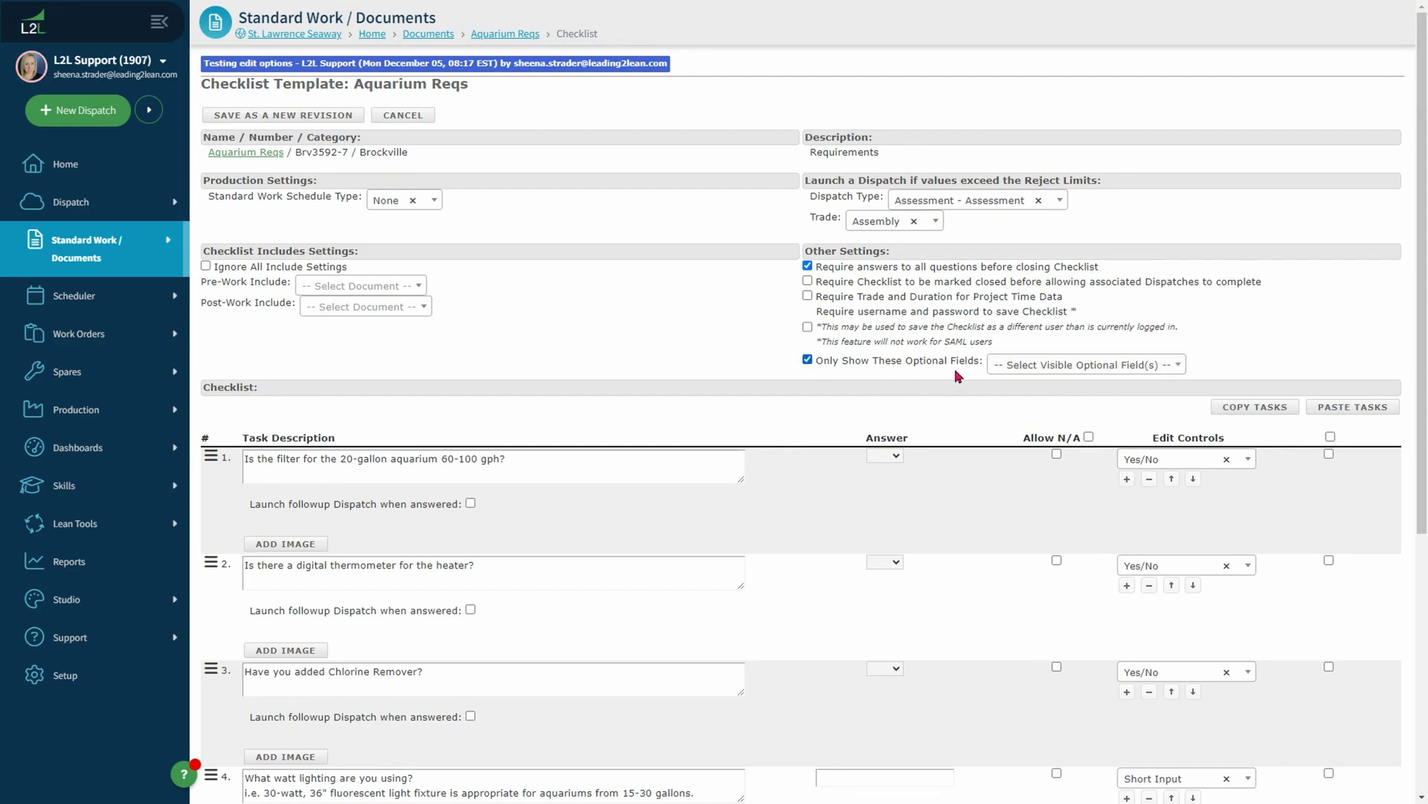
click(1090, 370)
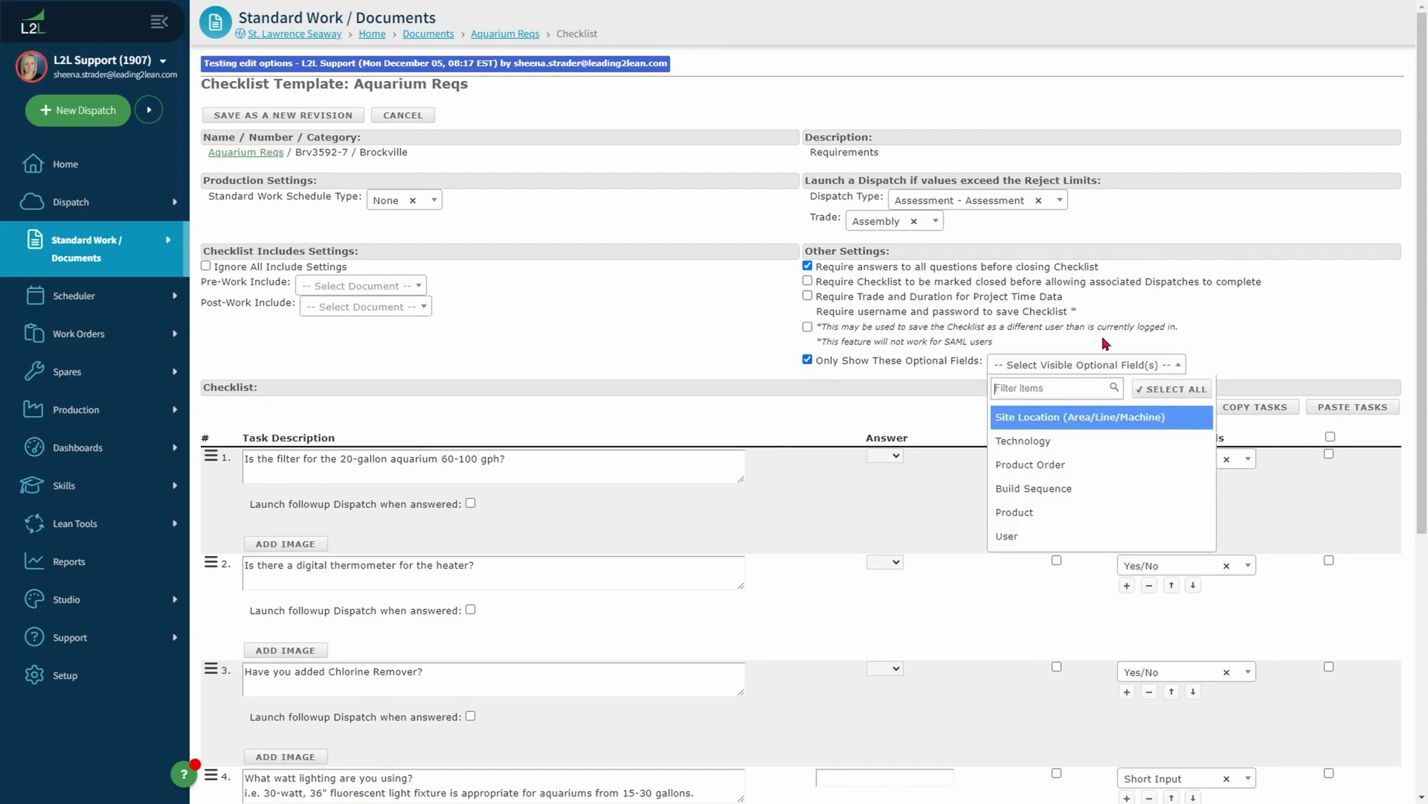
key(Escape)
click(808, 363)
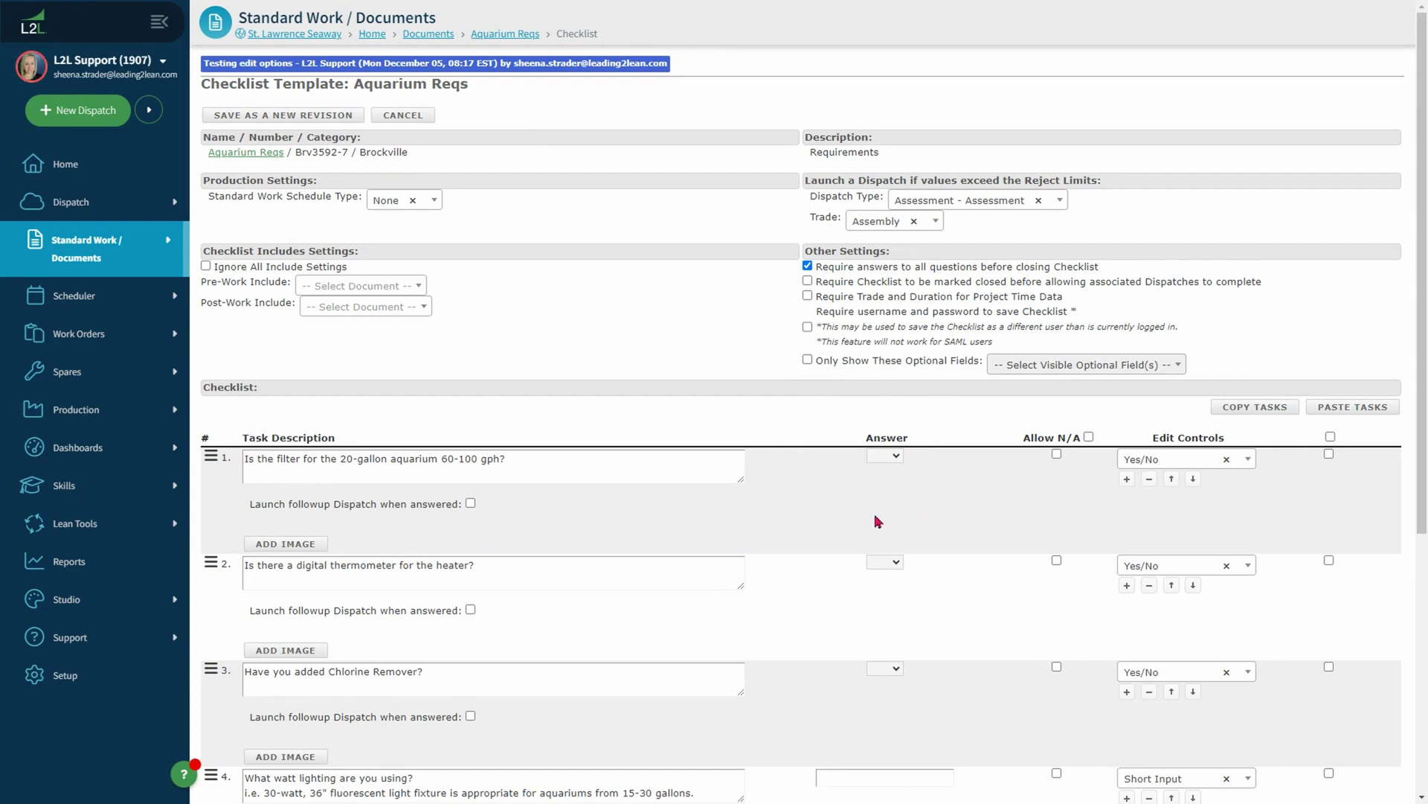
Step: Add a blank task after task 1 and make it a Yes/No question
click(1127, 479)
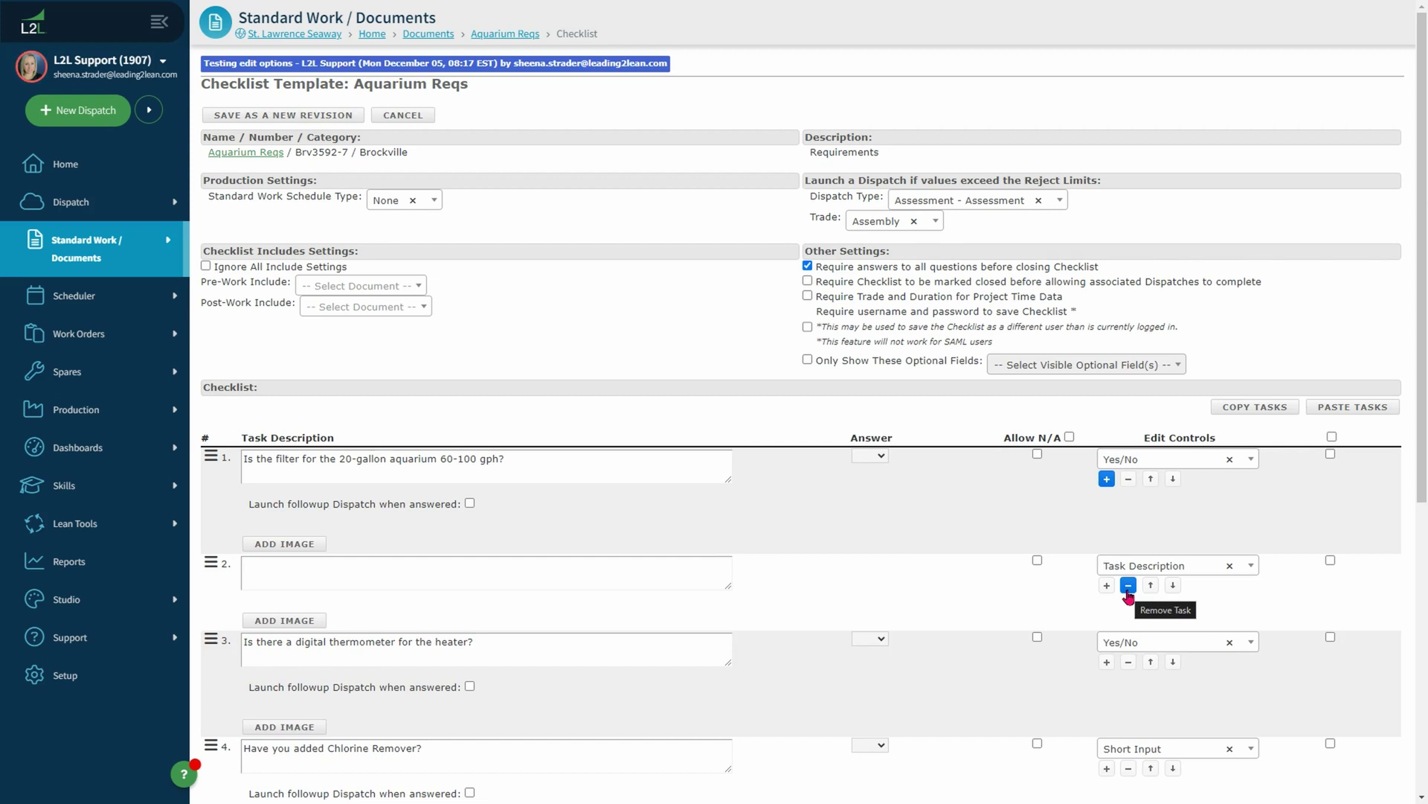
click(1250, 568)
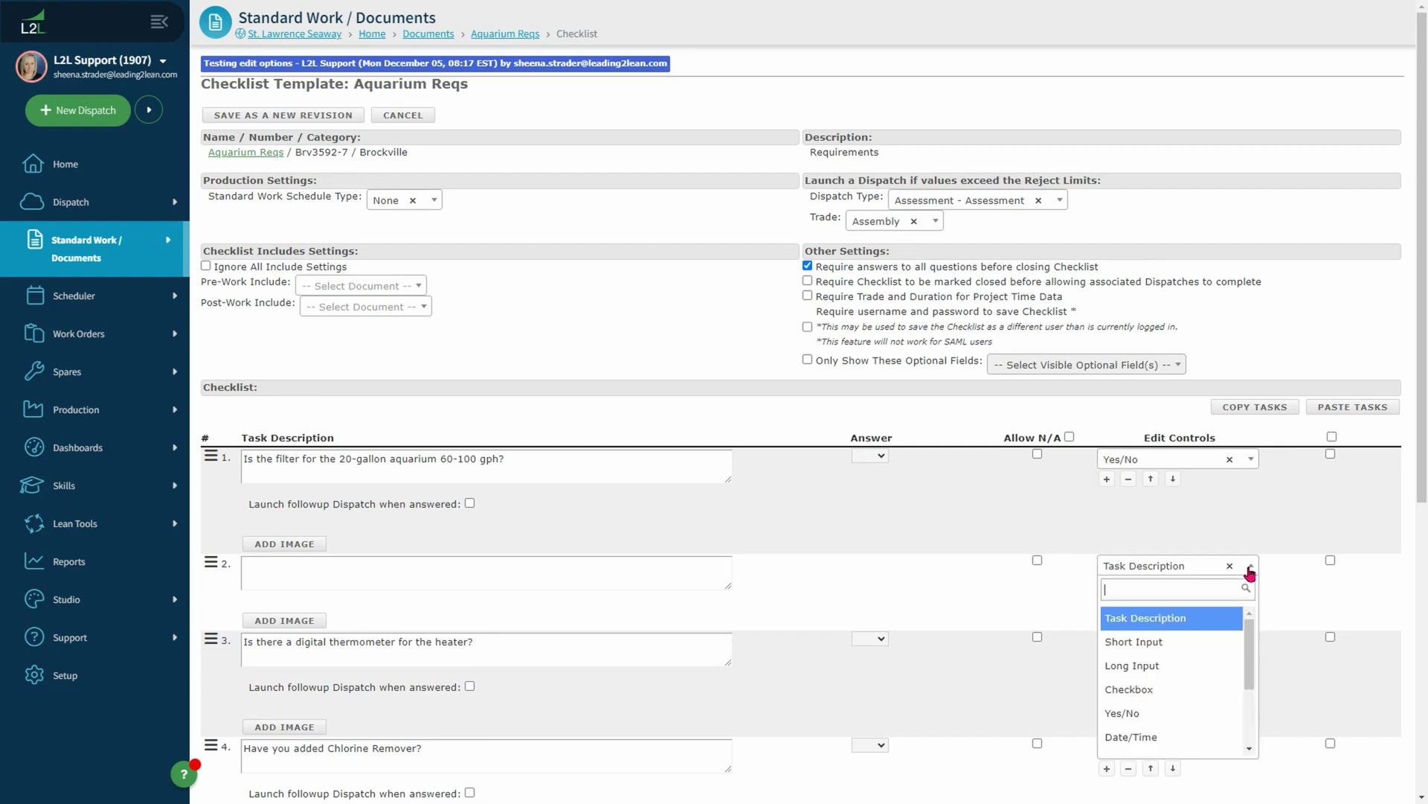
click(1150, 713)
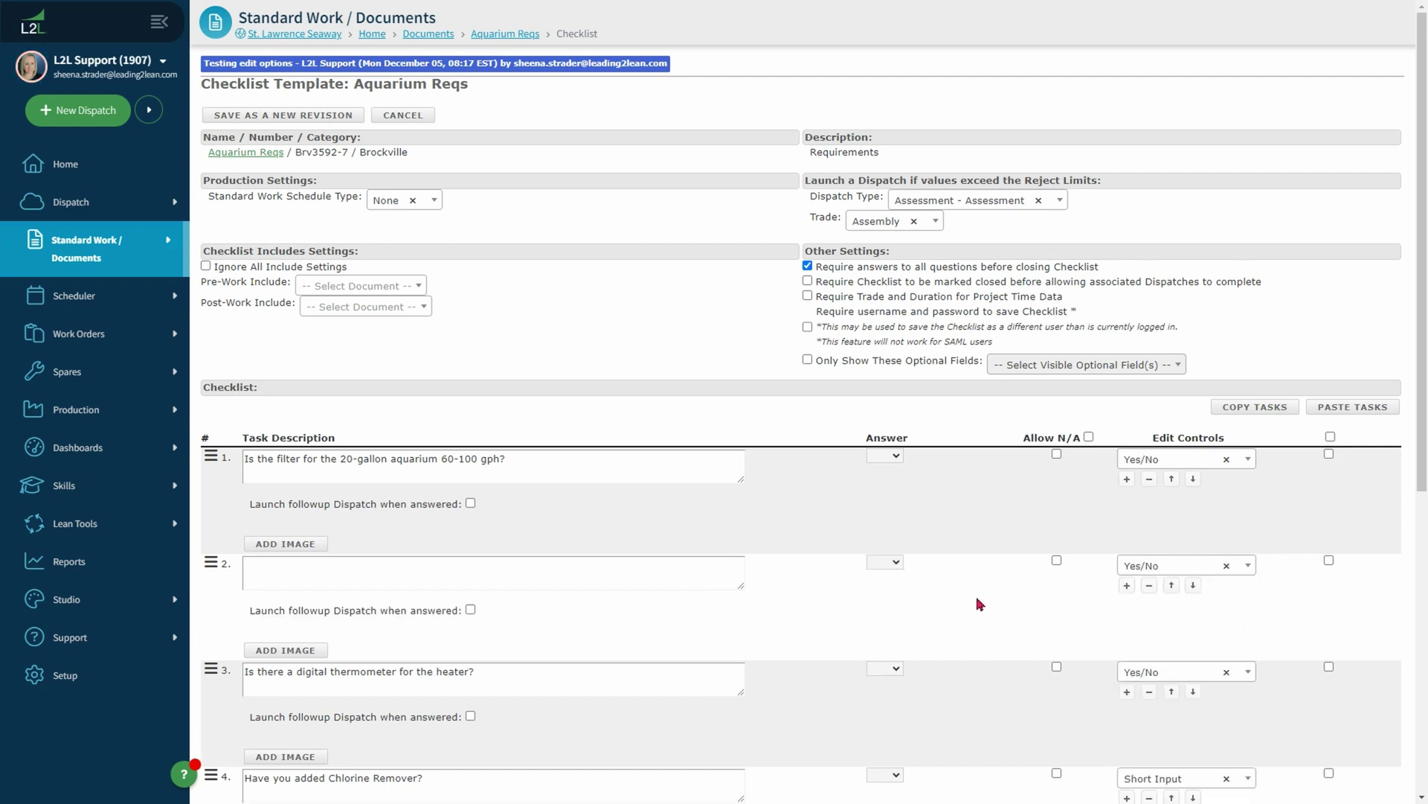
Step: Enable Launch followup Dispatch for task 2
scroll(974, 599, down, 1)
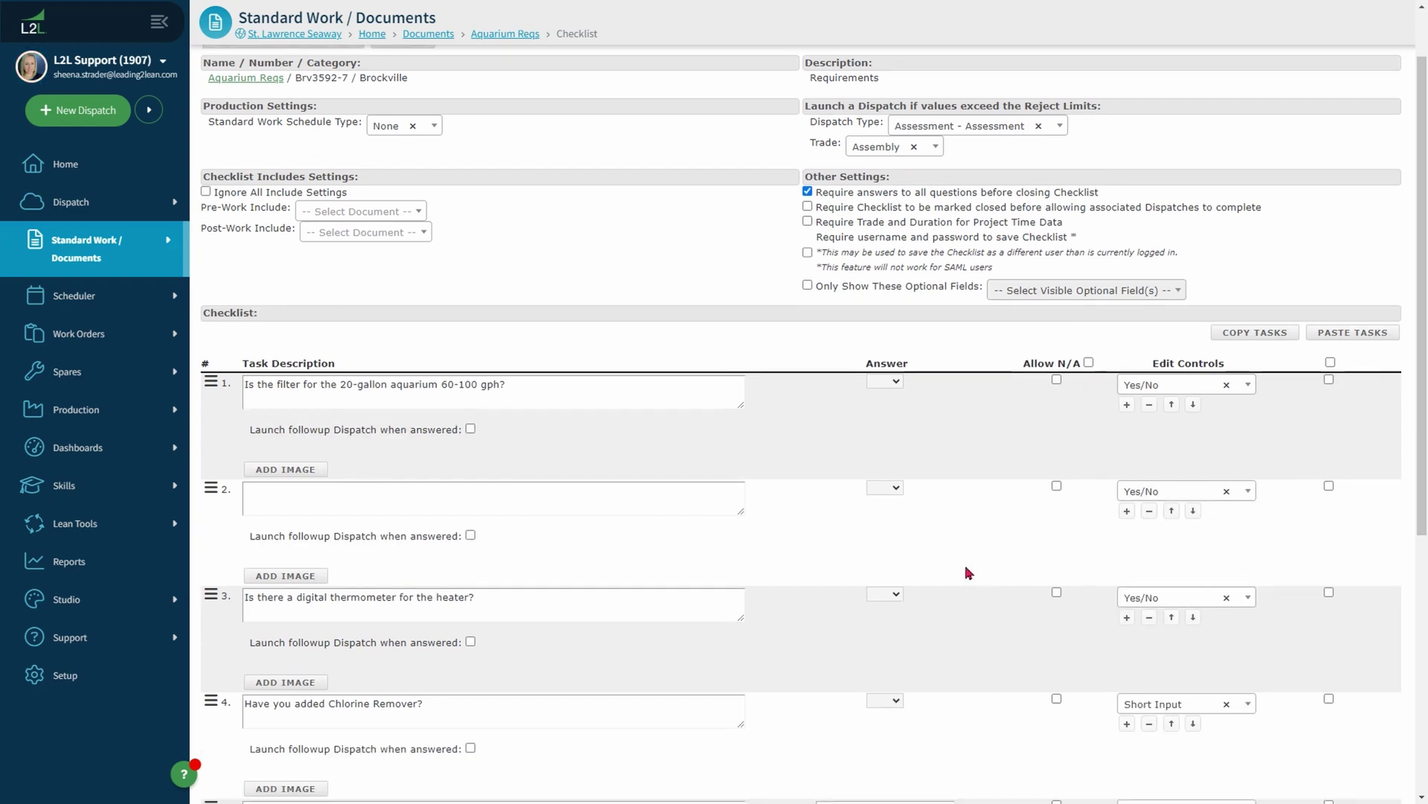
click(470, 535)
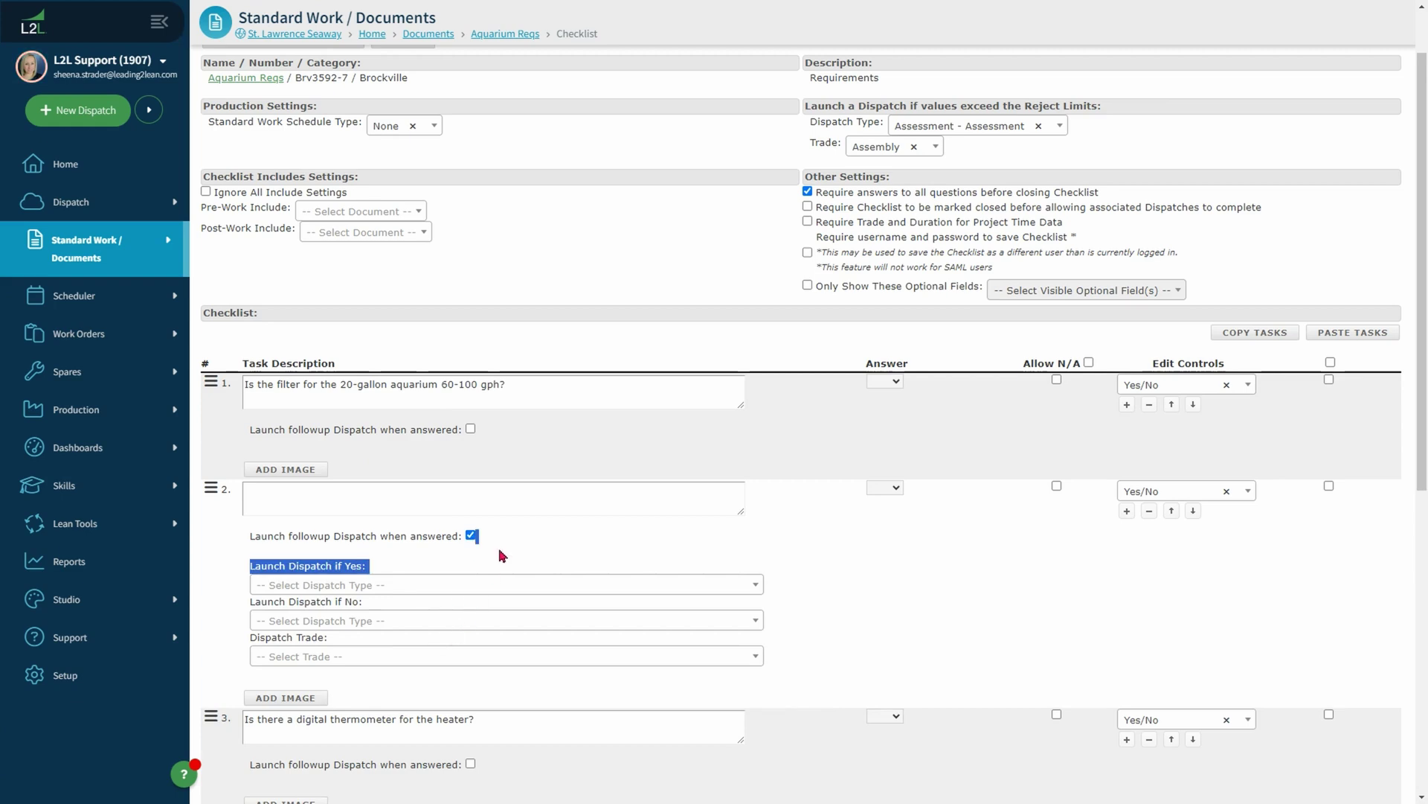
click(524, 530)
Step: Change task 2's answer type to Numeric Input with Control and Reject Limits
click(1241, 491)
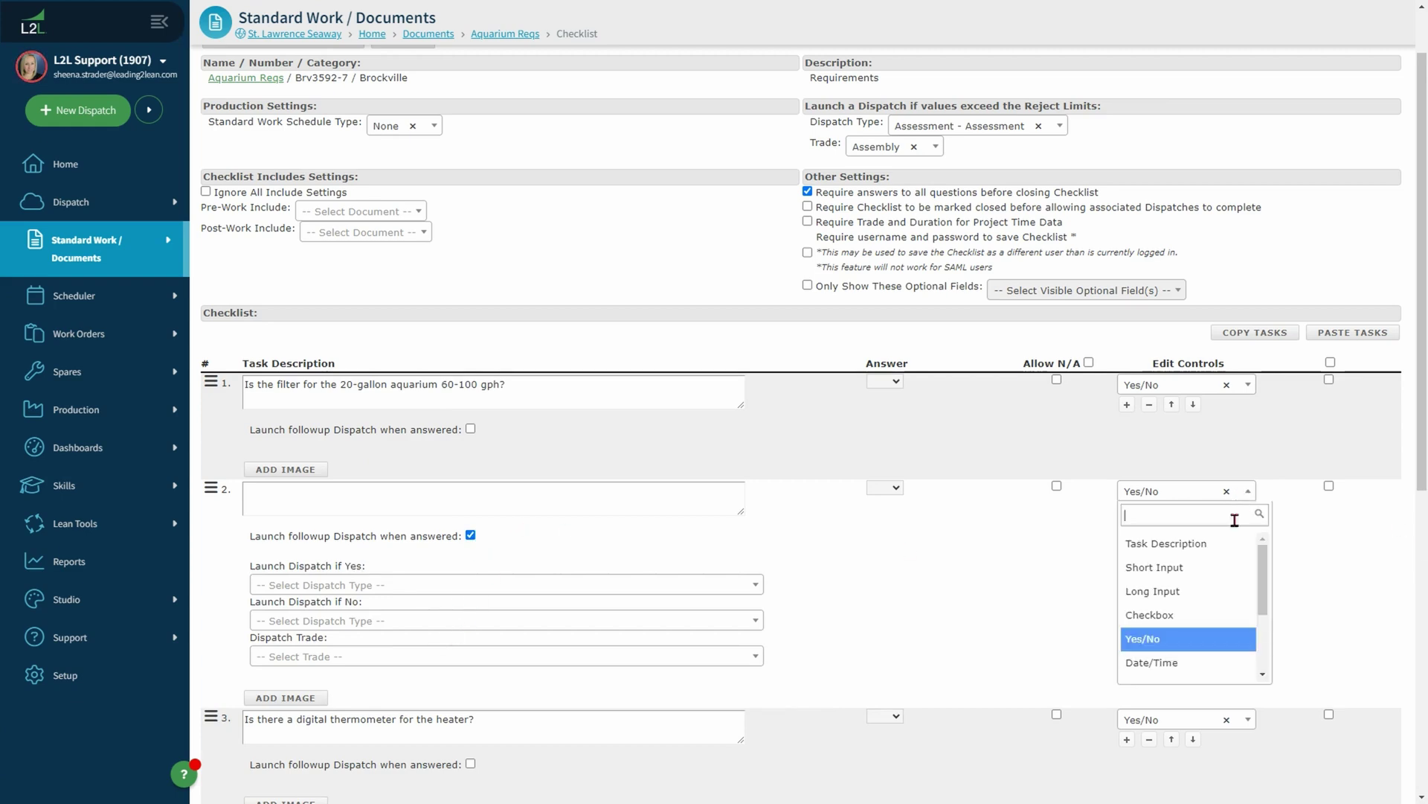
scroll(1183, 566, down, 1)
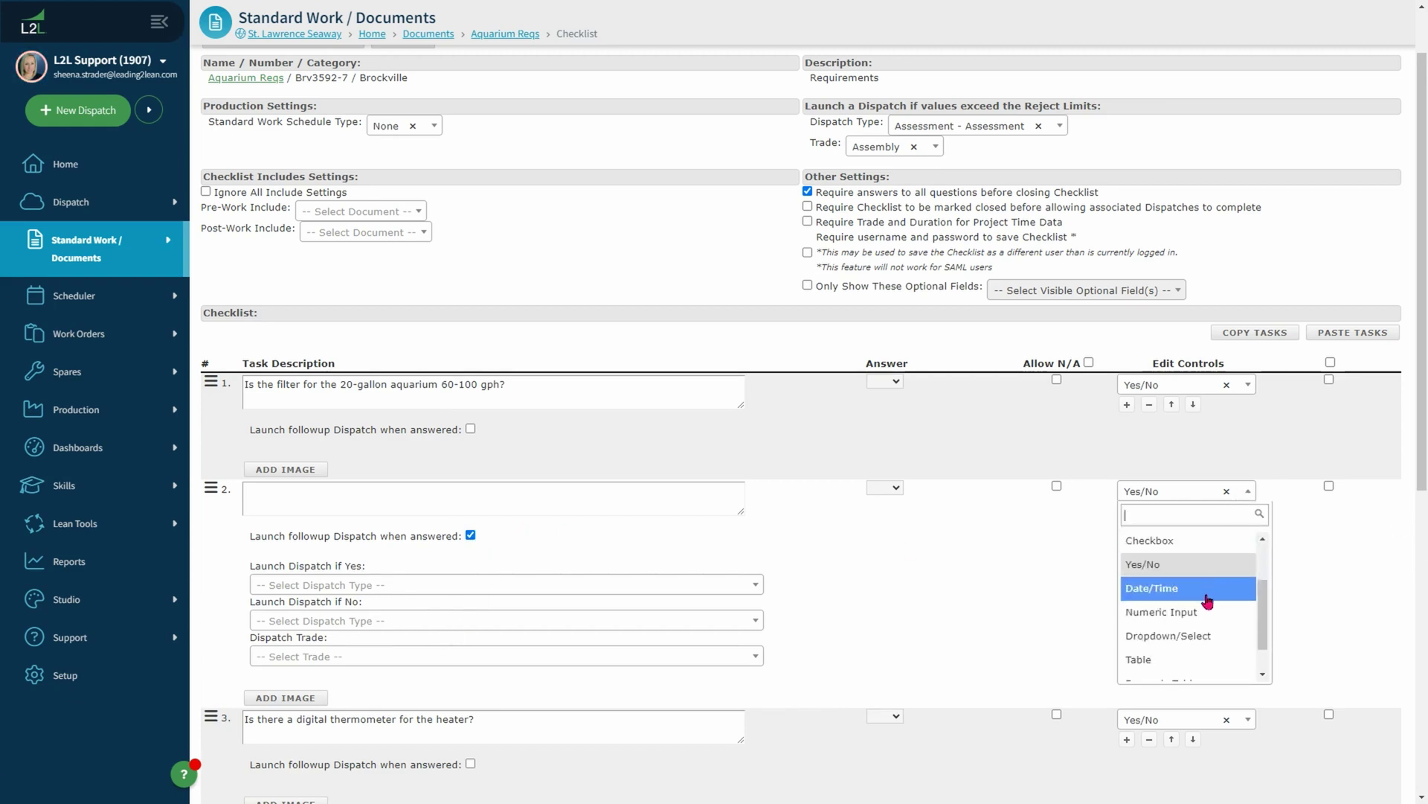
scroll(1211, 595, down, 1)
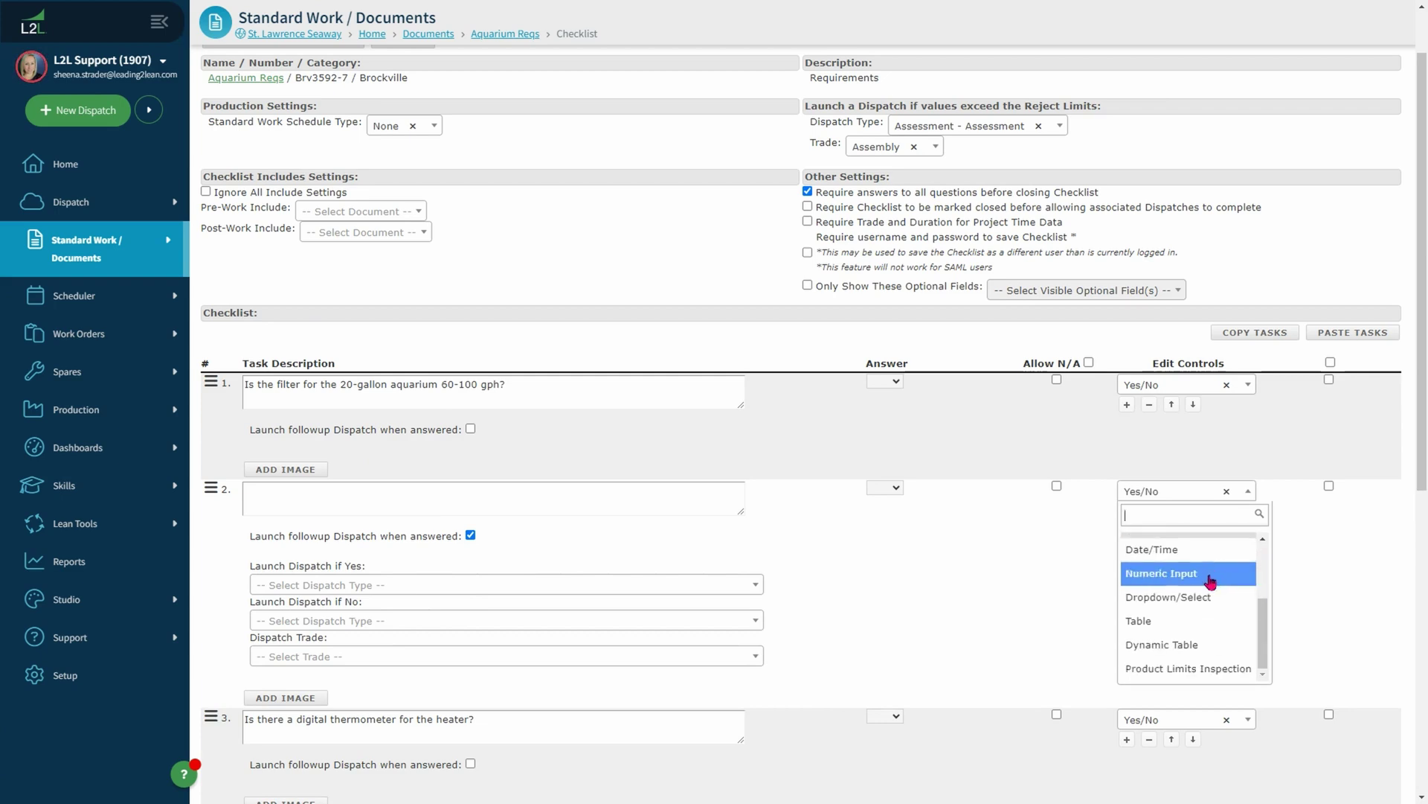
click(1211, 574)
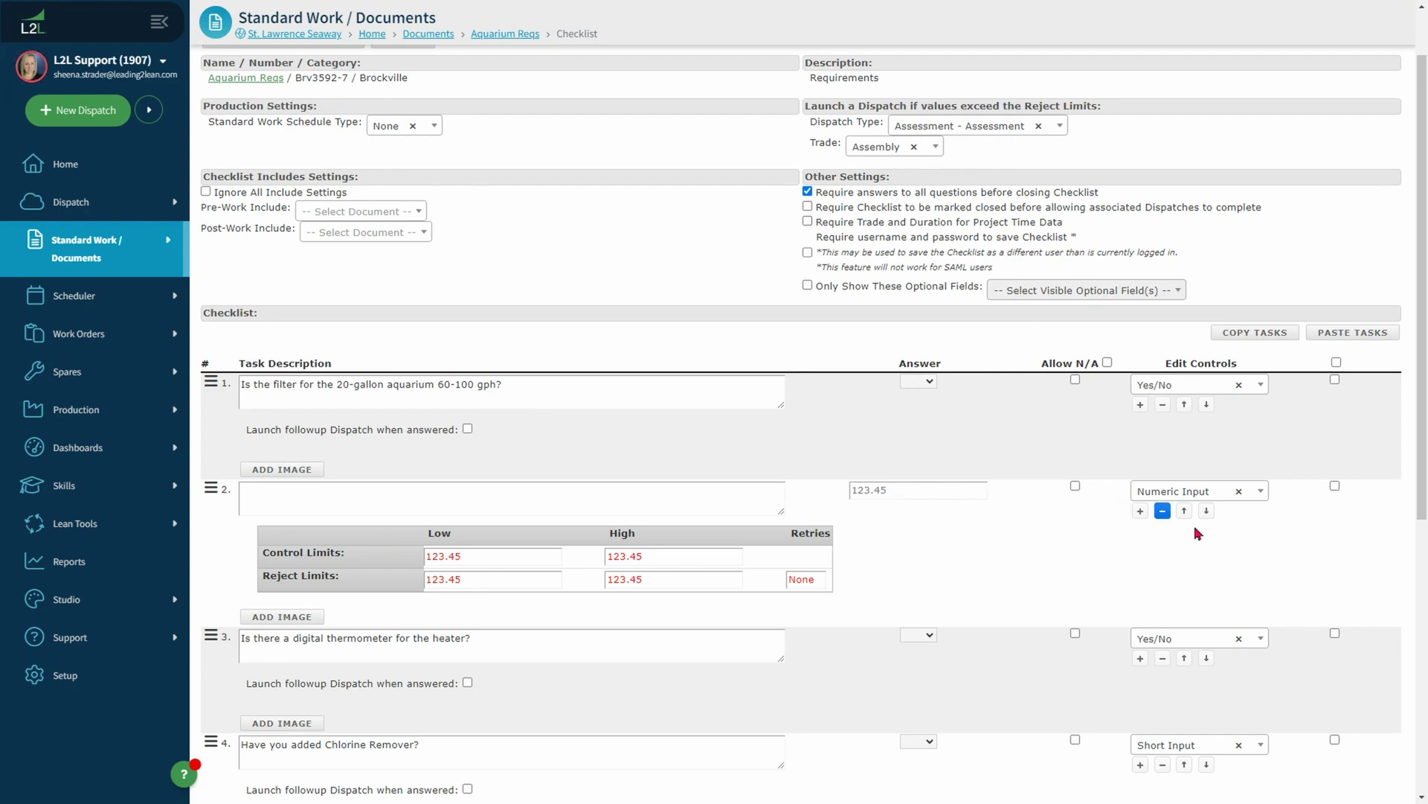
click(1258, 491)
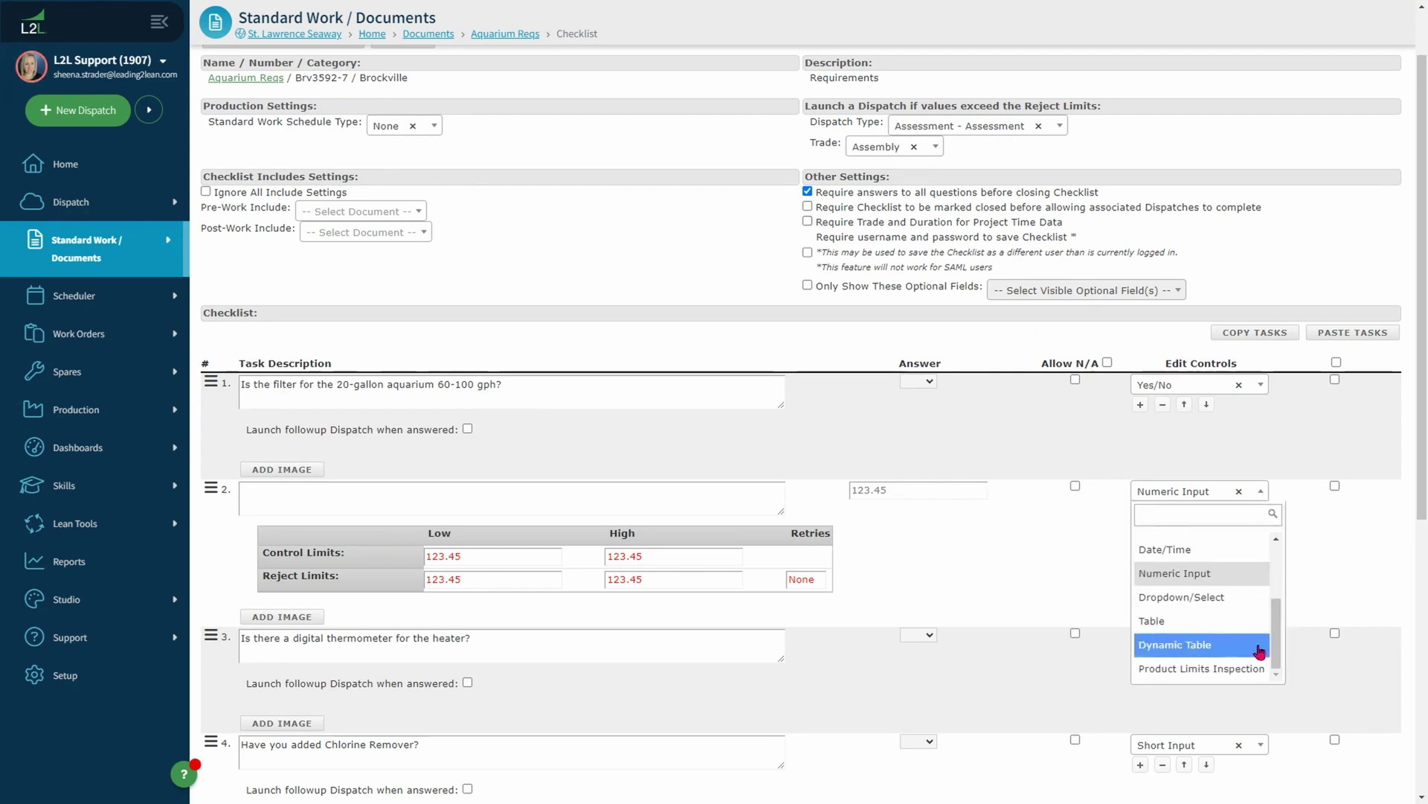
Step: Make task 2 a Dropdown/Select question and add one empty choice row
click(1220, 597)
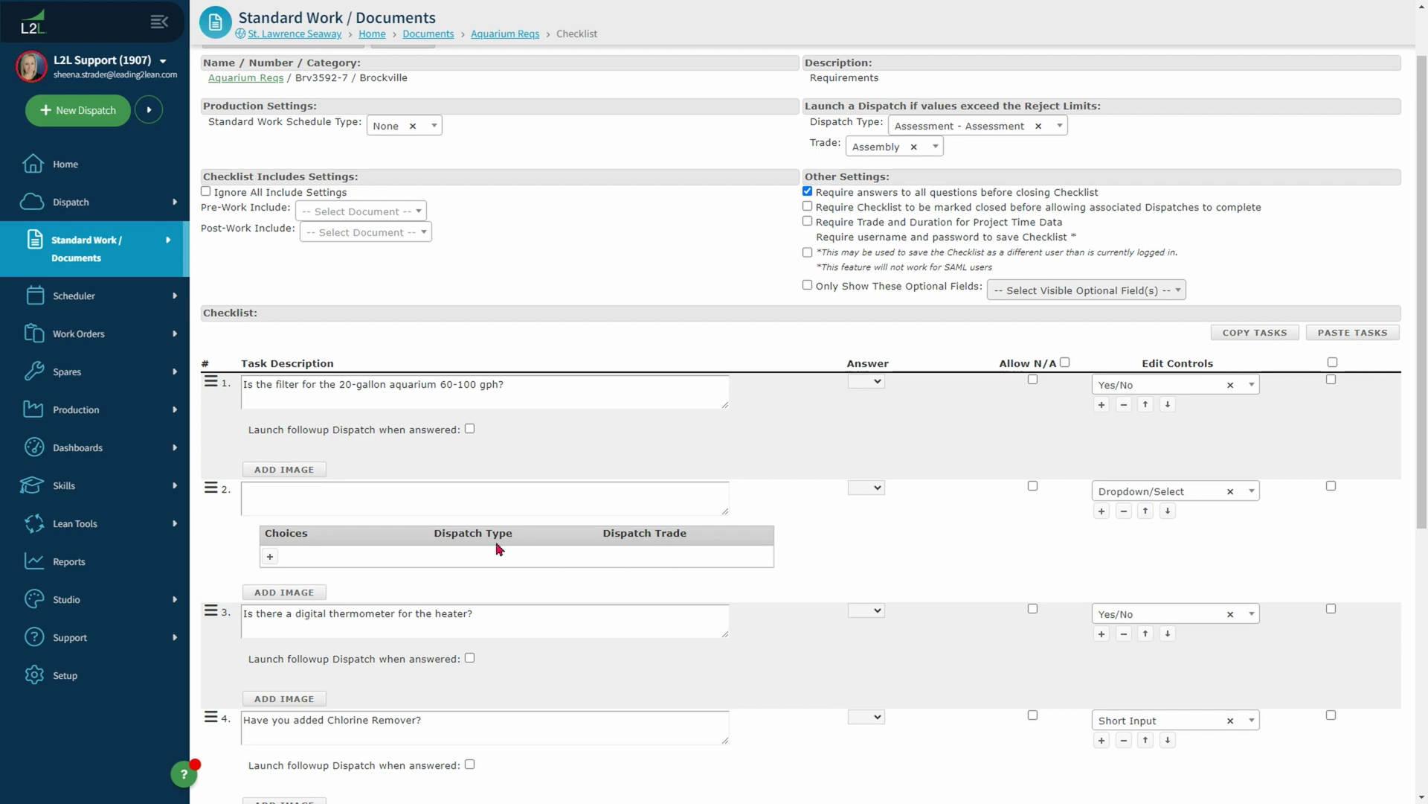
click(270, 556)
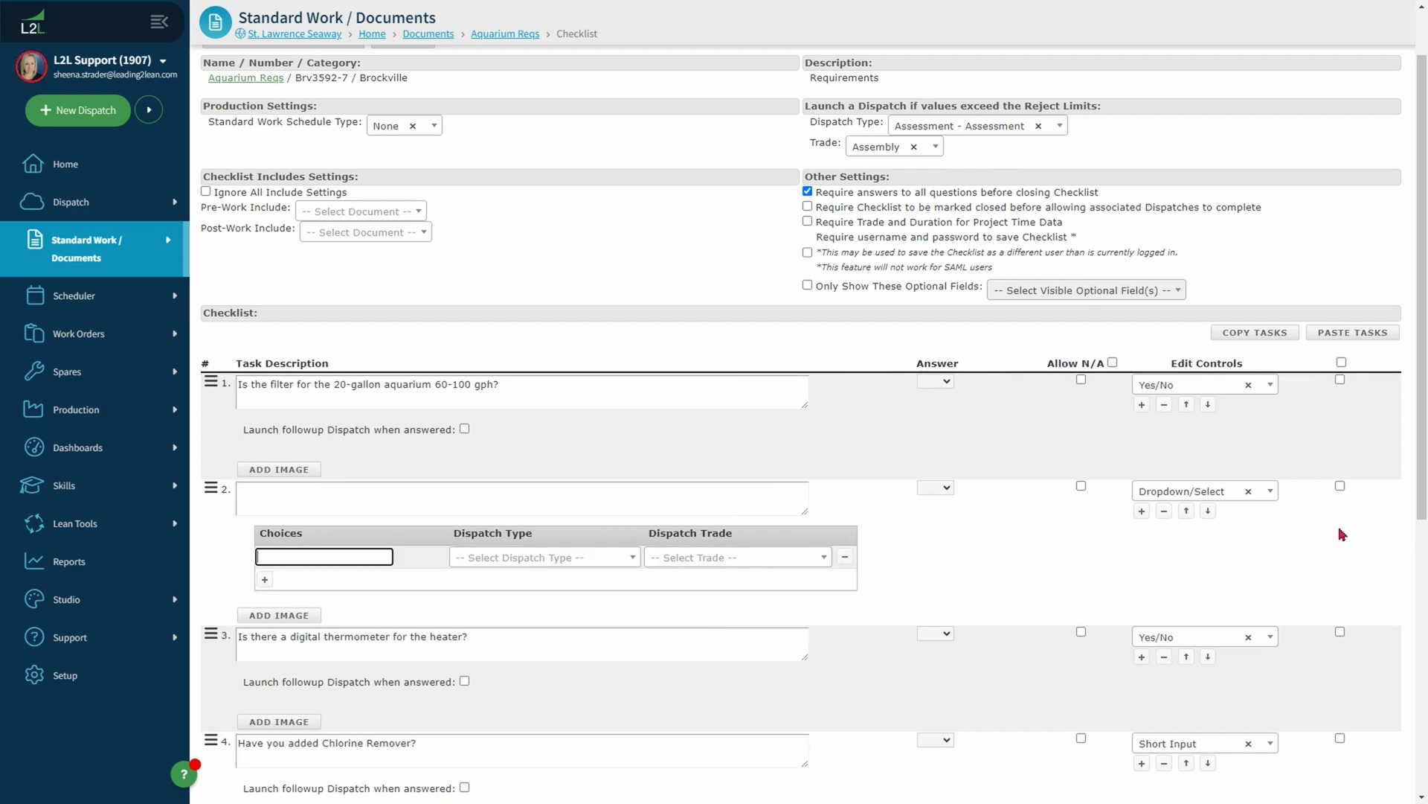
click(1256, 496)
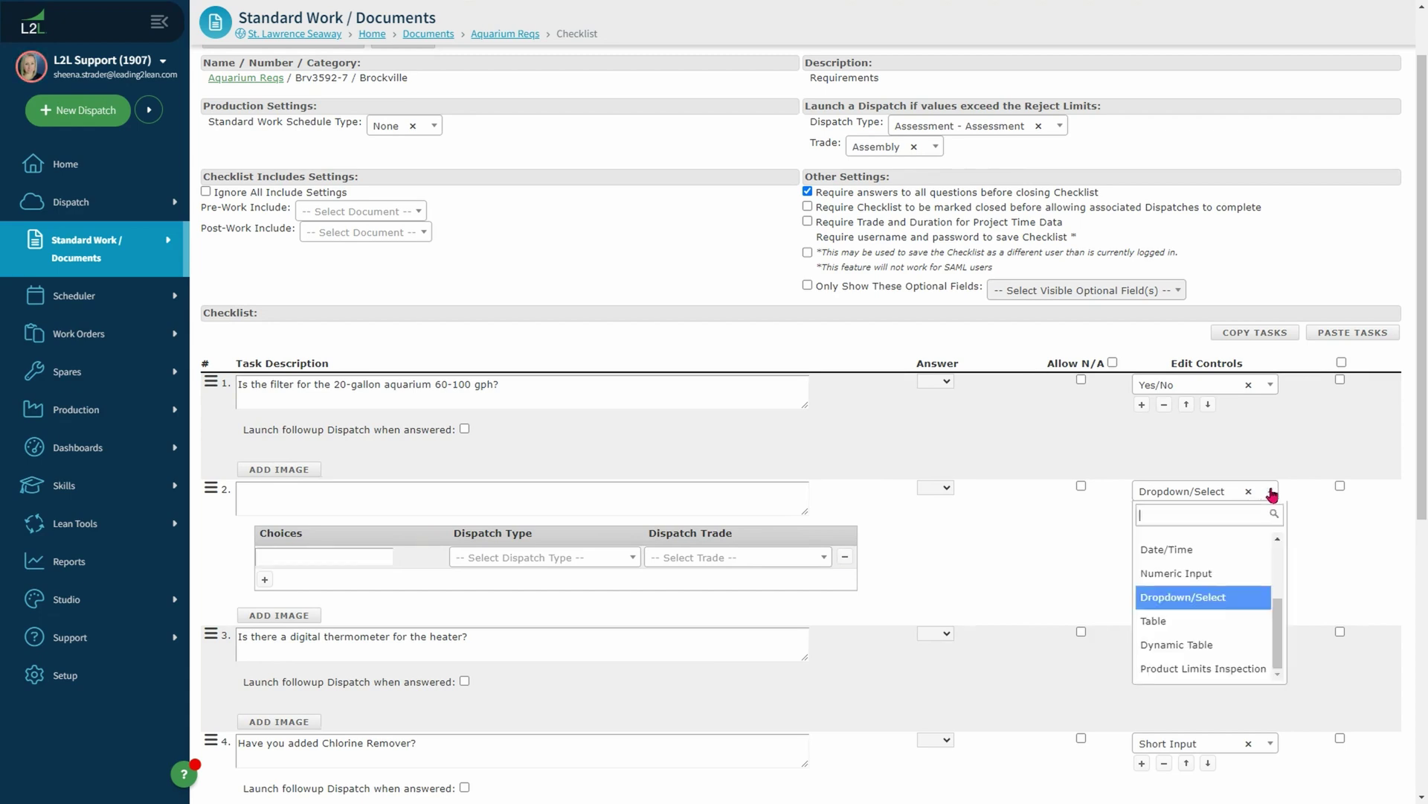
Step: Make task 2 a Product Limits Inspection and save the template as a new revision
click(1222, 670)
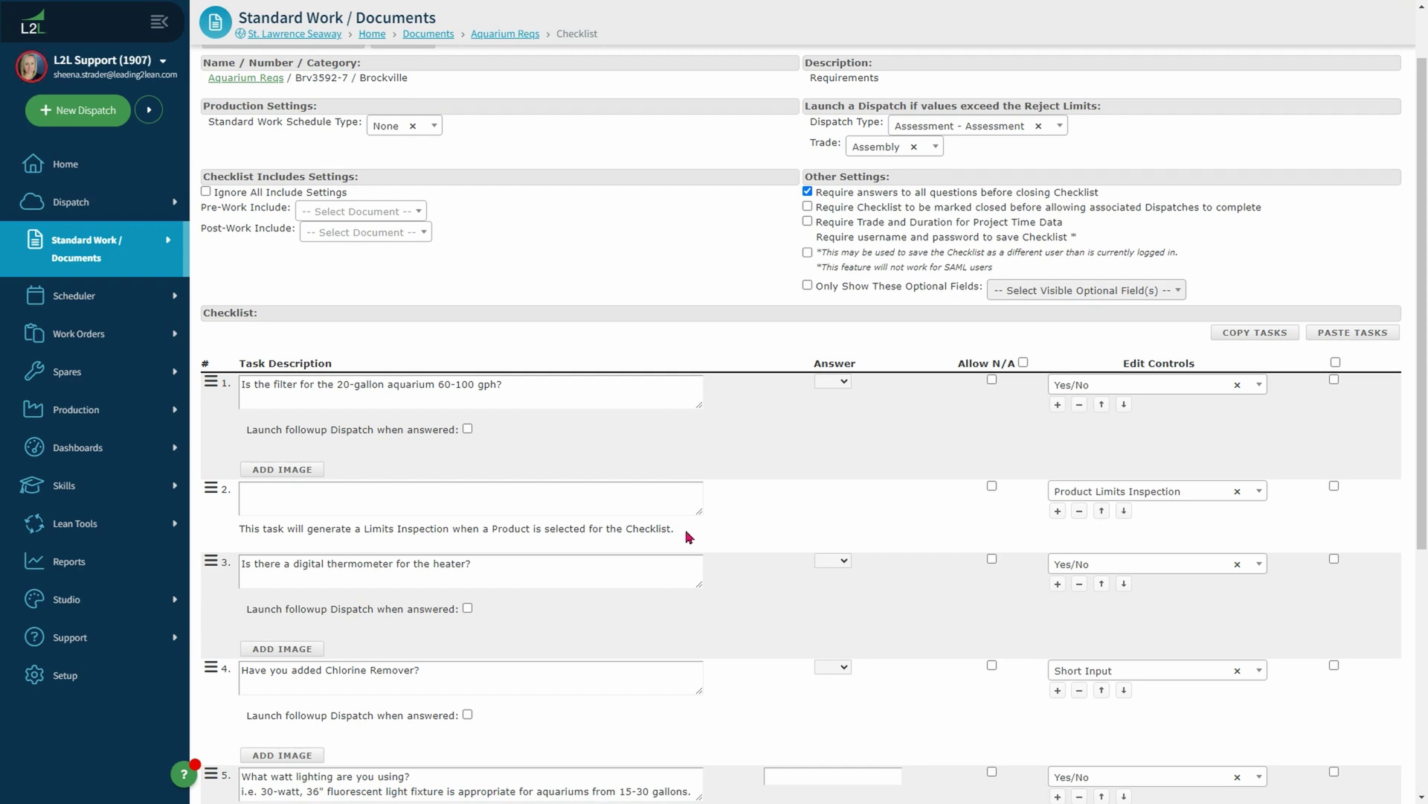
scroll(494, 569, down, 5)
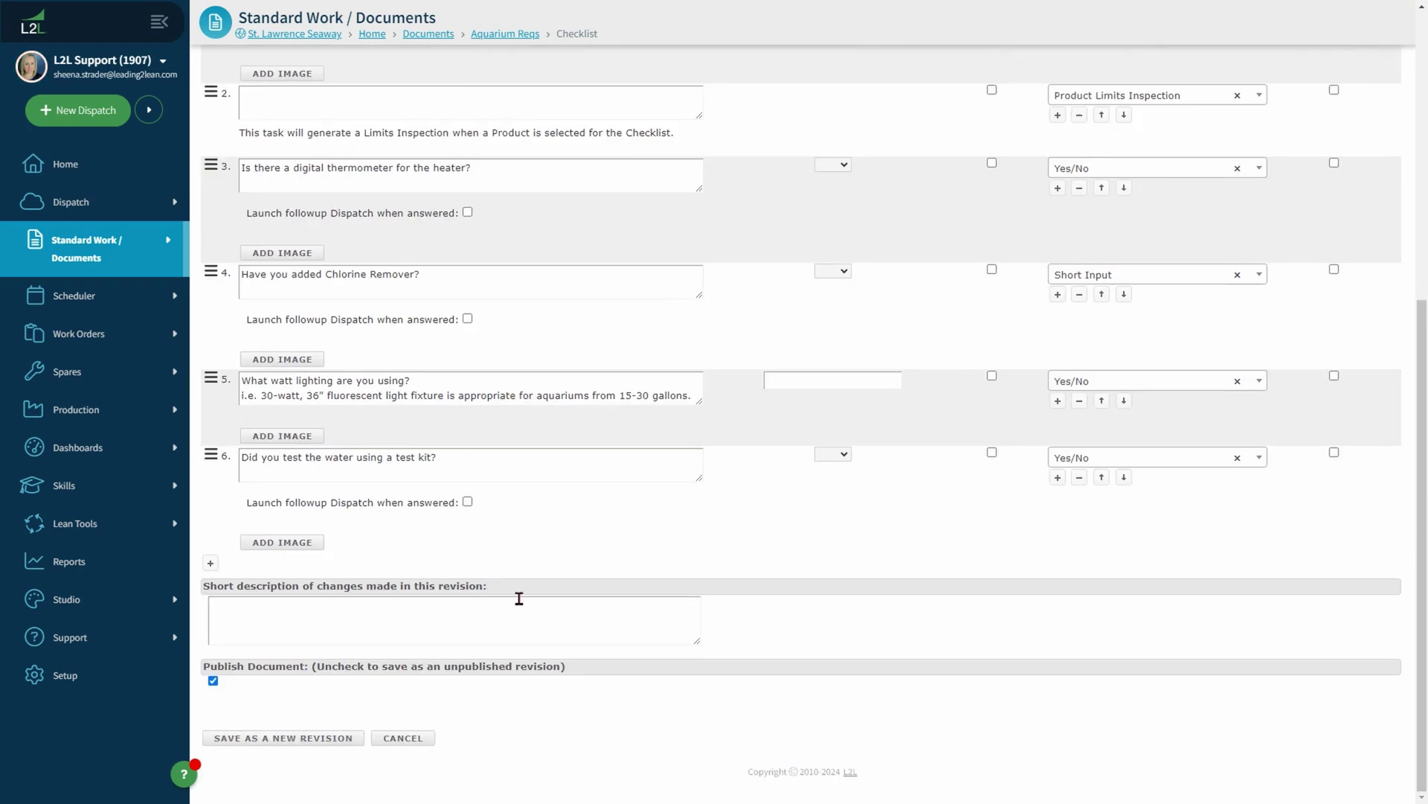
click(288, 745)
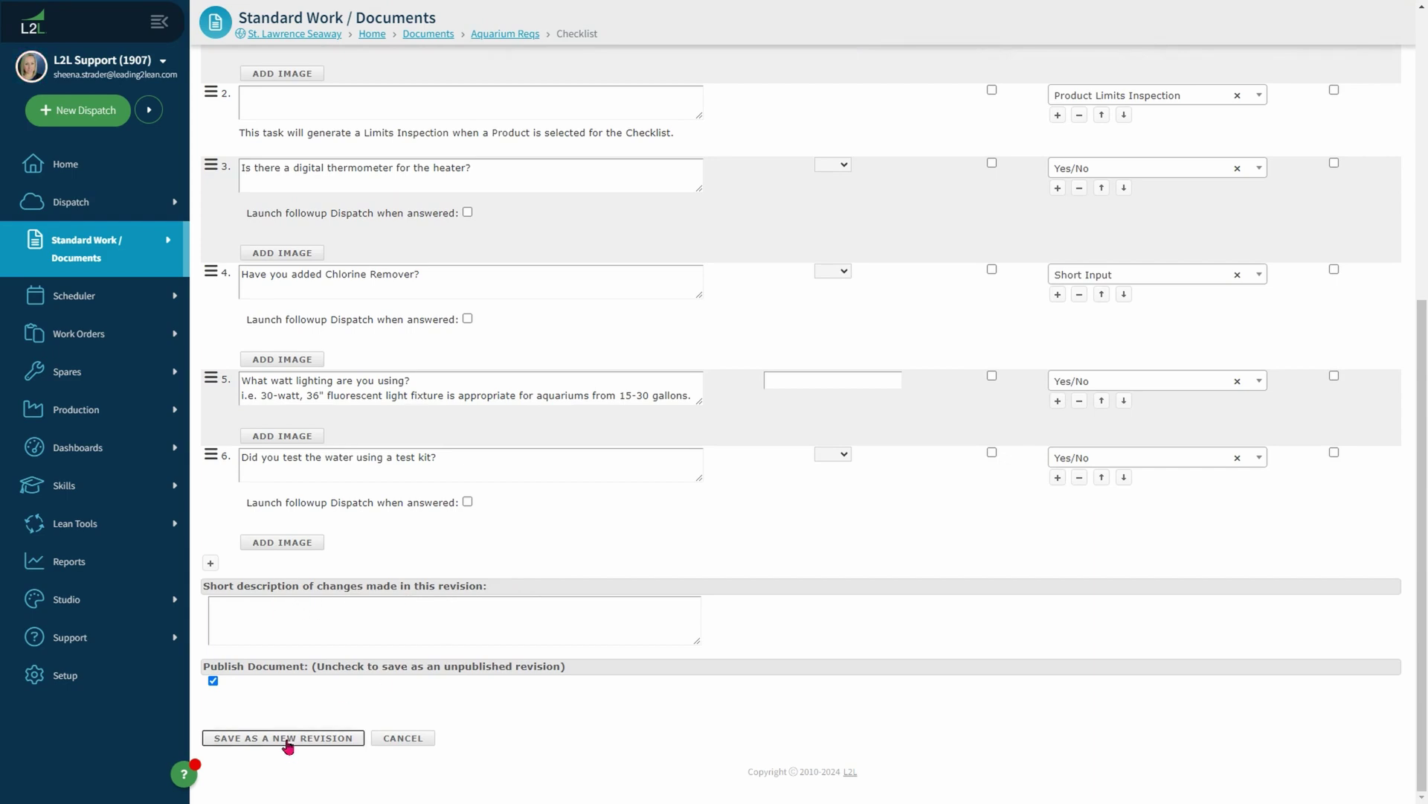